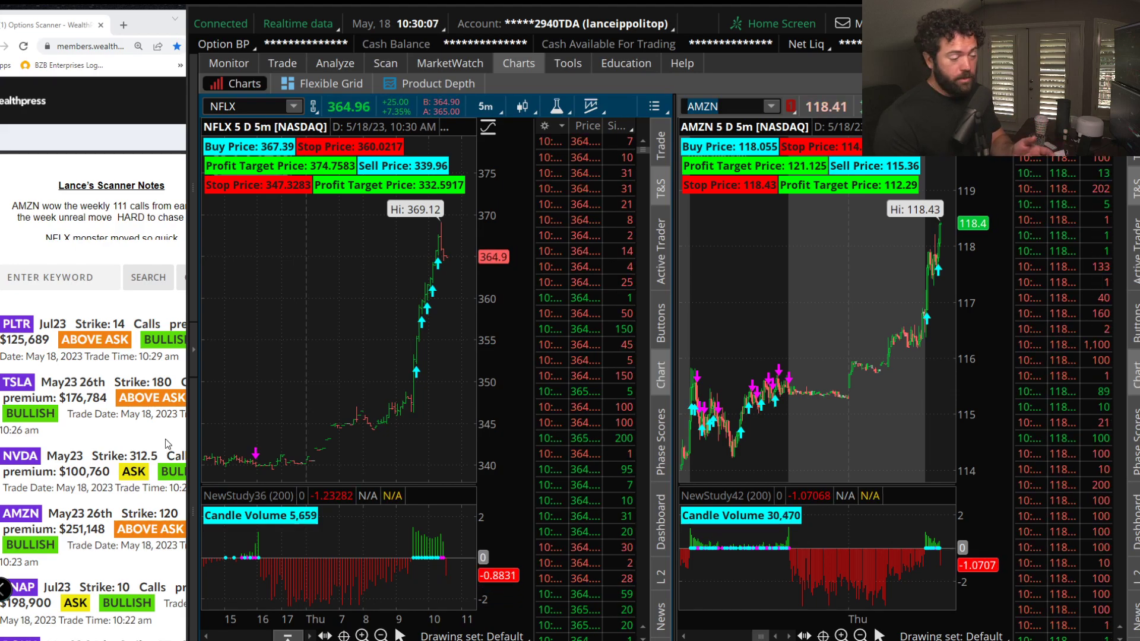
Check the newest alerts in the options scanner and load PLTR in the AMZN chart.
left_click(135, 435)
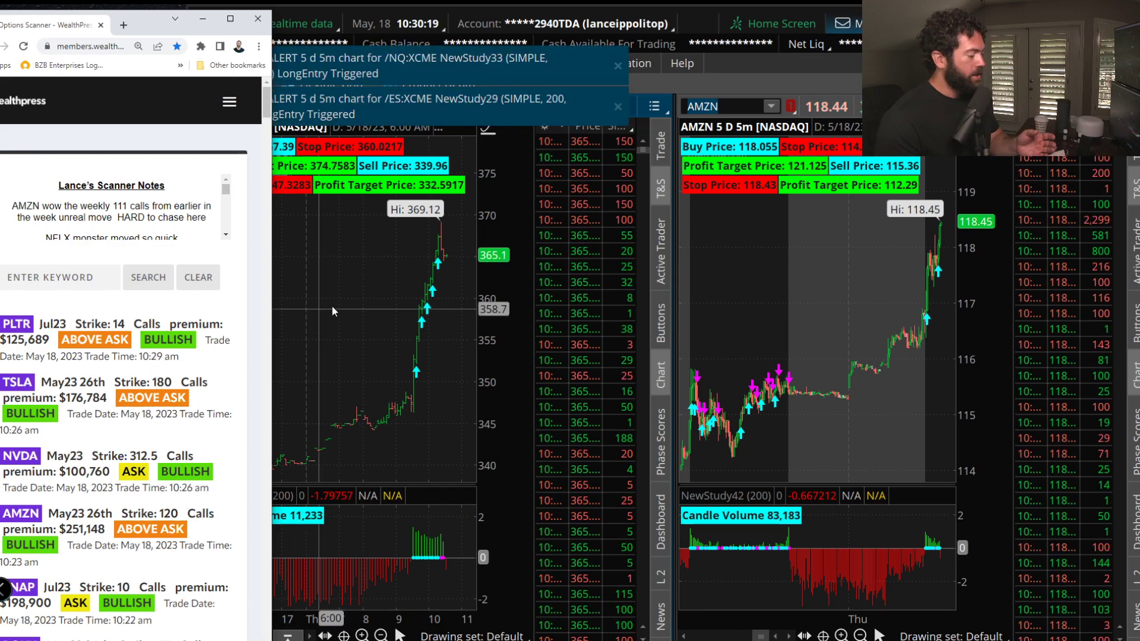
left_click(344, 293)
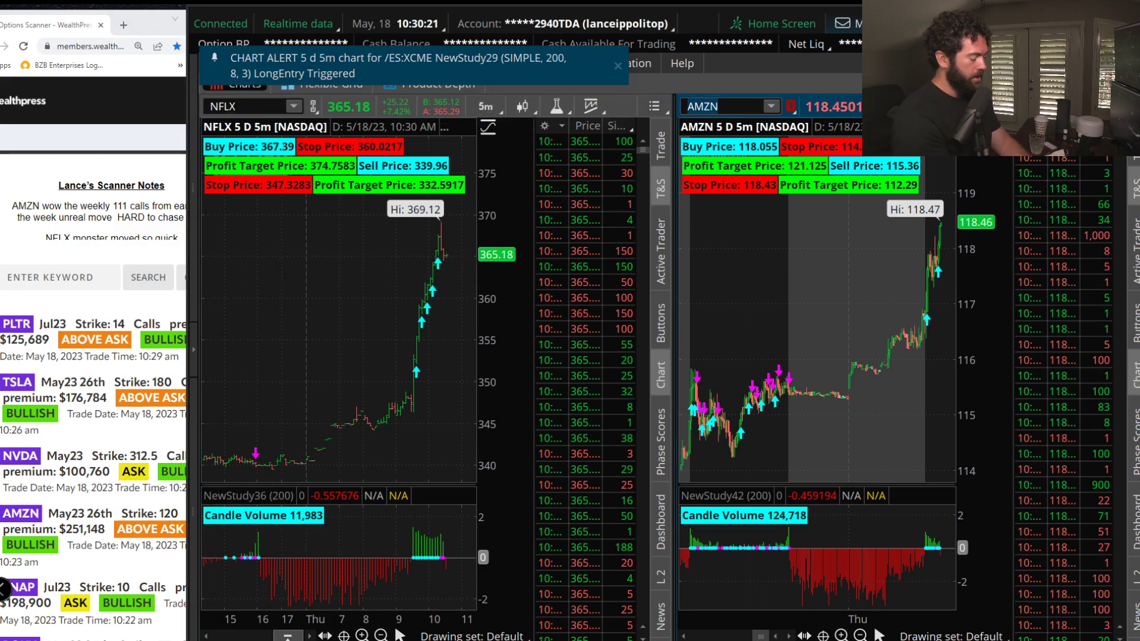
type("PLTR")
key("Return")
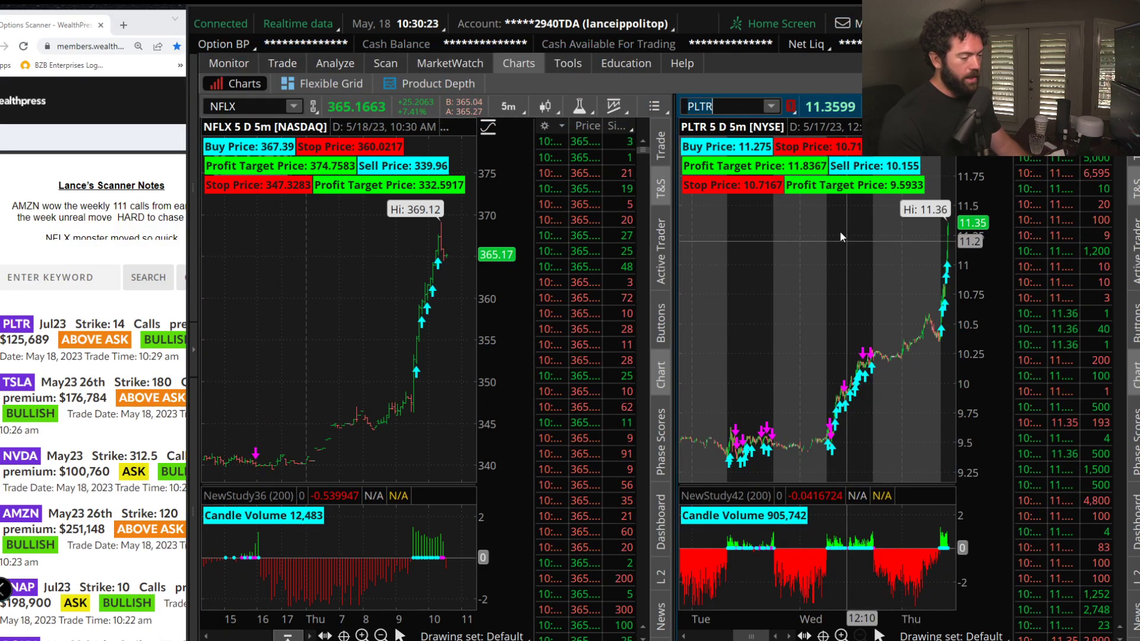
Review the PLTR alert in the scanner and load NVDA in the PLTR chart.
left_click(144, 338)
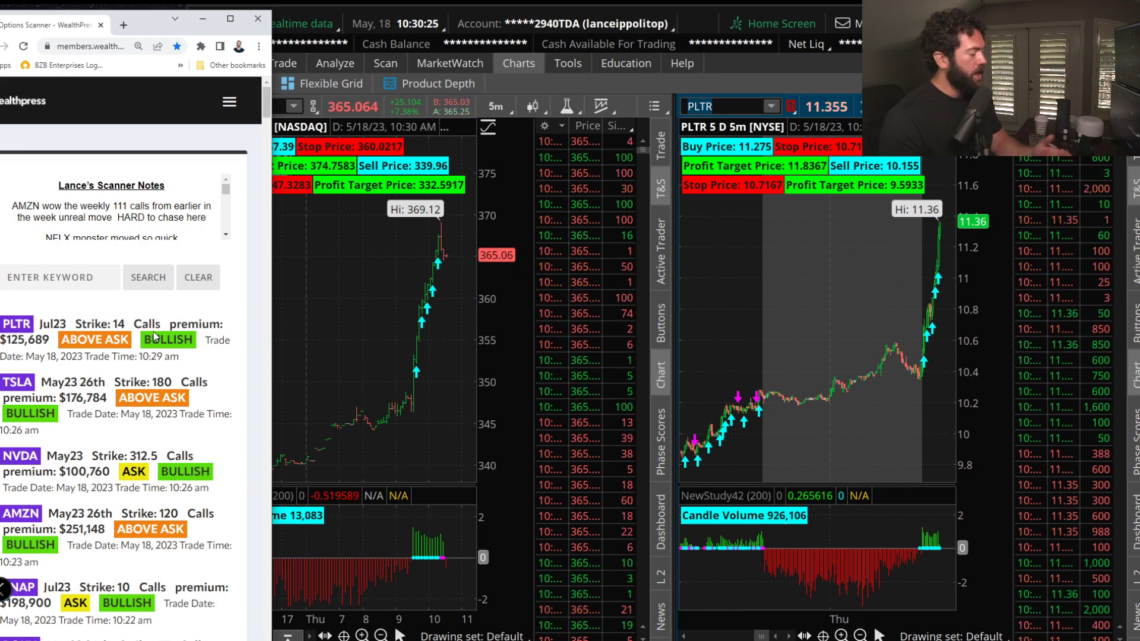
left_click(303, 359)
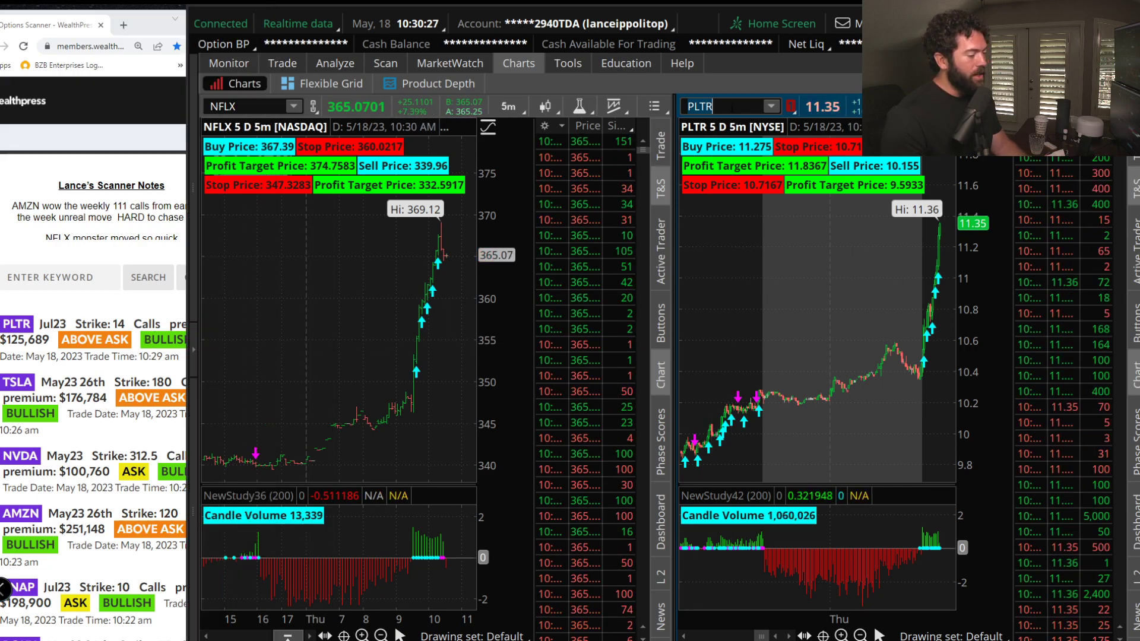
type("NVDA")
key("Return")
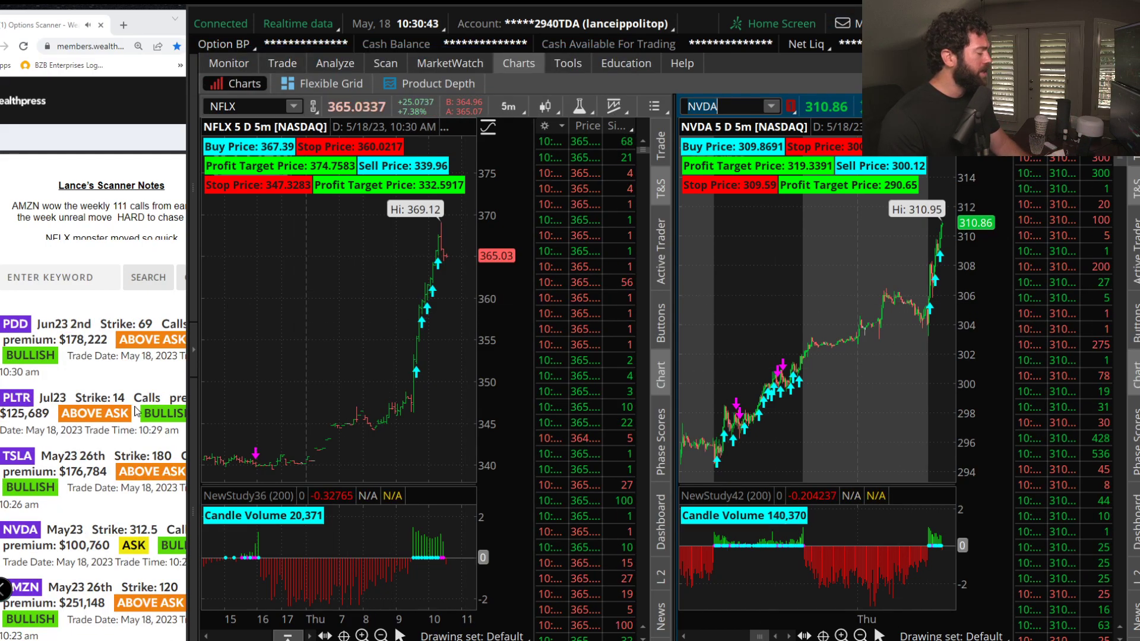
Load TSLA in the NVDA chart to check the price action behind the TSLA alert.
left_click(145, 462)
left_click(733, 110)
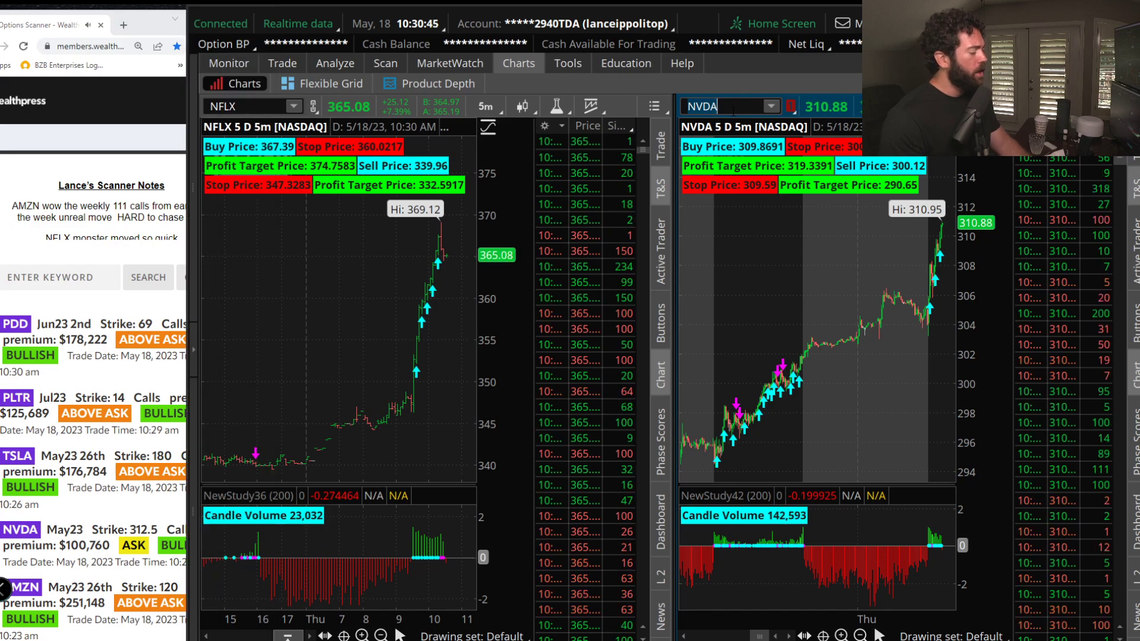
type("TSLA")
key("Return")
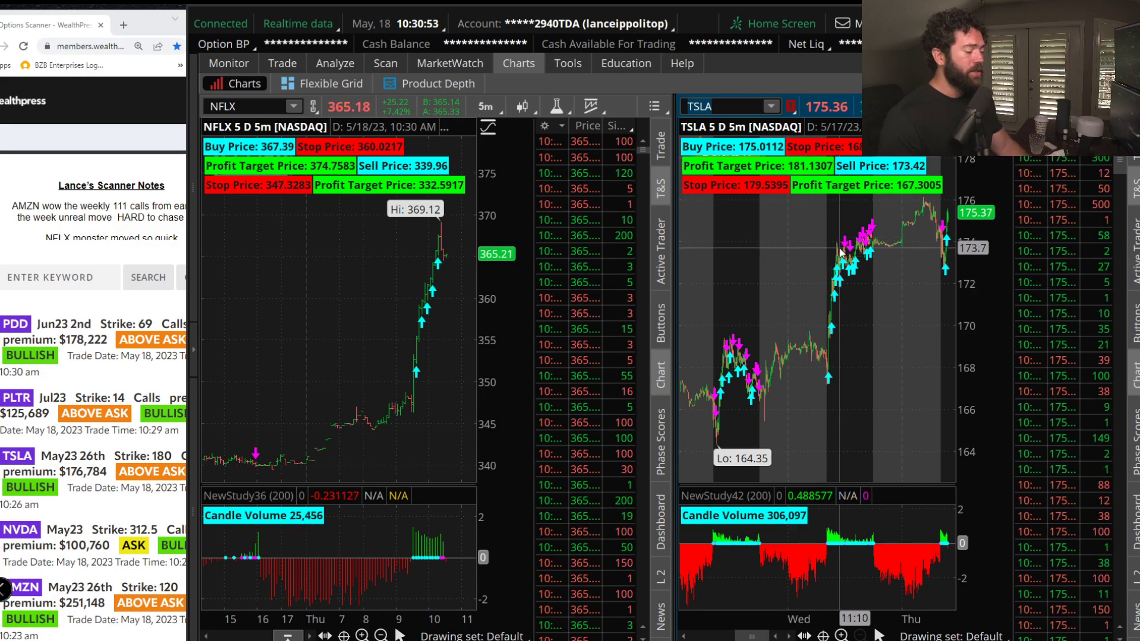
scroll(840, 259, "up", 3)
Look through the older scanner alerts and load AMZN in the TSLA chart.
left_click(85, 542)
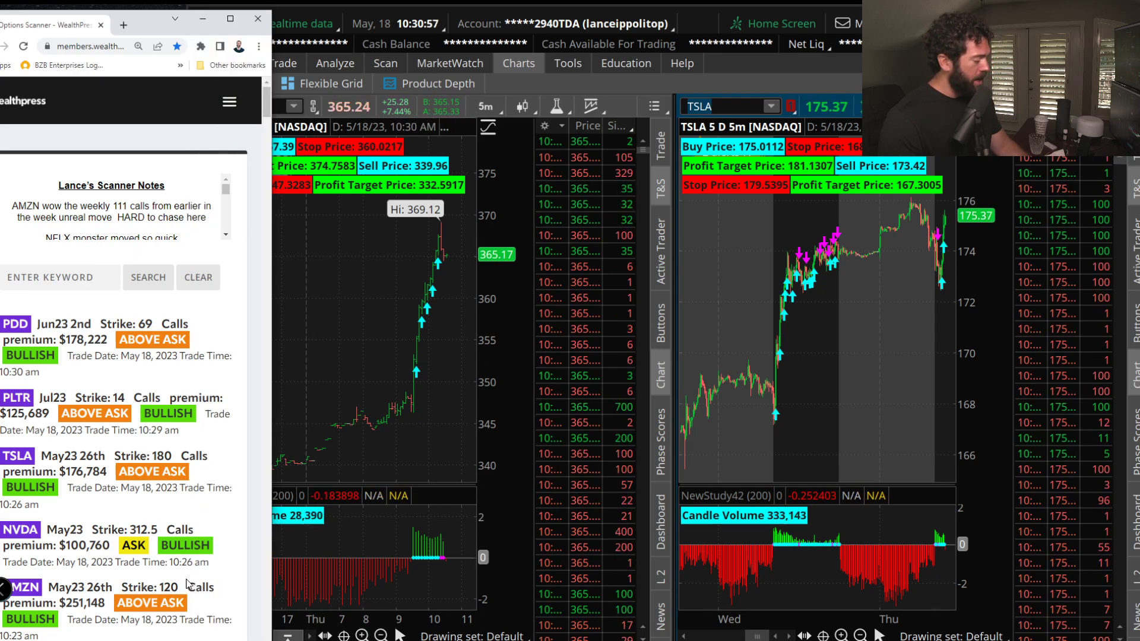
scroll(165, 349, "down", 4)
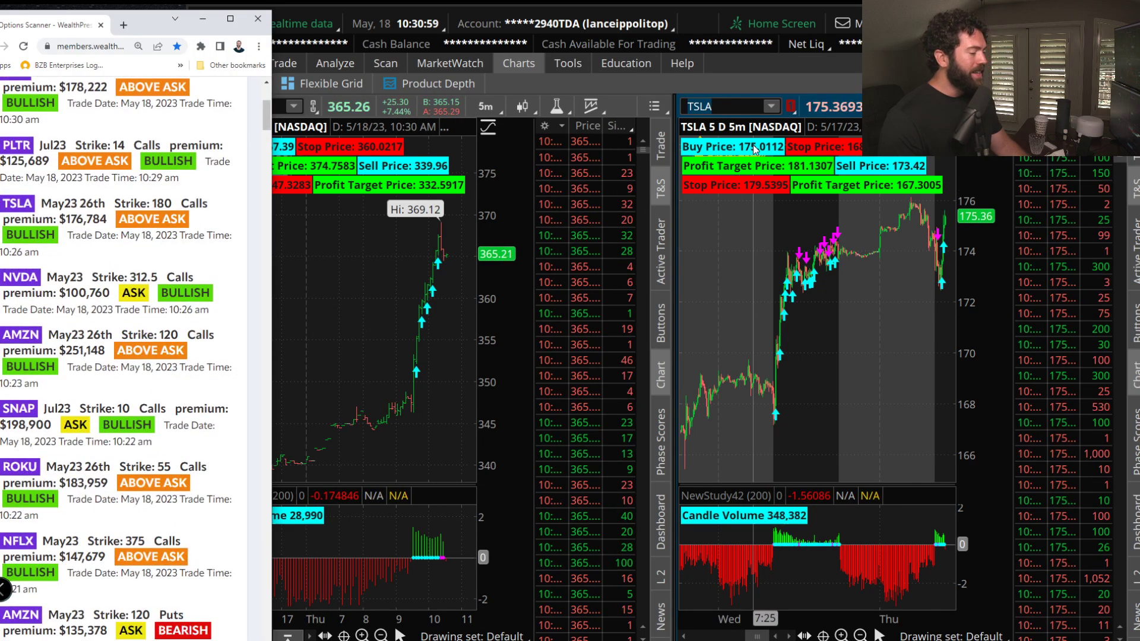
left_click(724, 106)
type("AMZN")
key("Return")
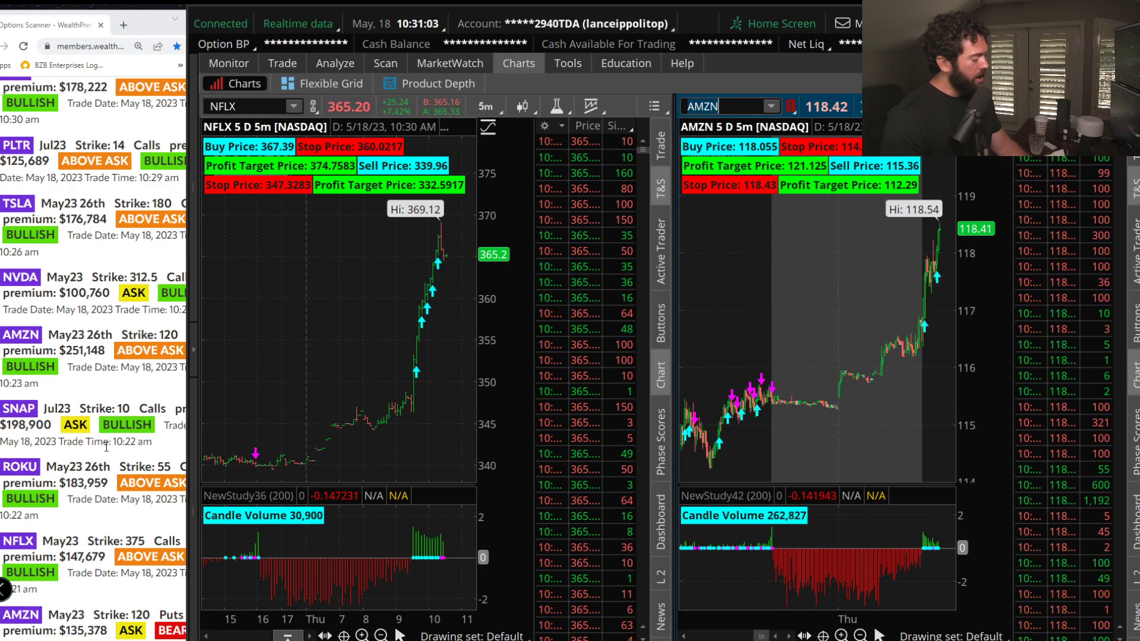
Look through the scanner's alert history and filter the alerts by the keyword amzn.
left_click(110, 499)
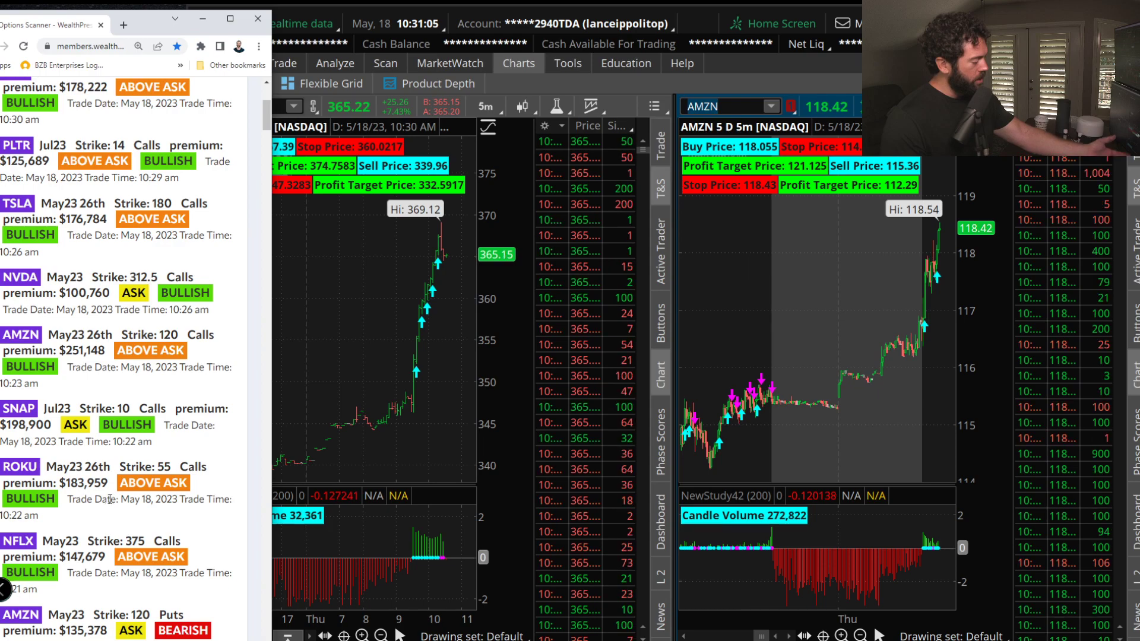
scroll(112, 511, "down", 7)
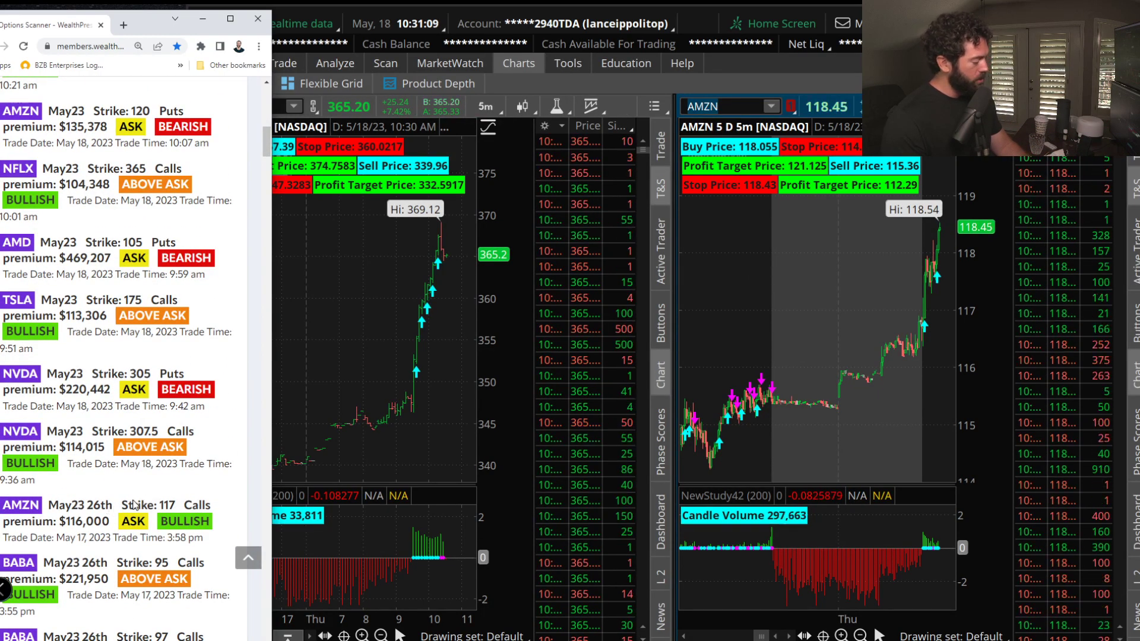
scroll(137, 356, "up", 10)
left_click(74, 277)
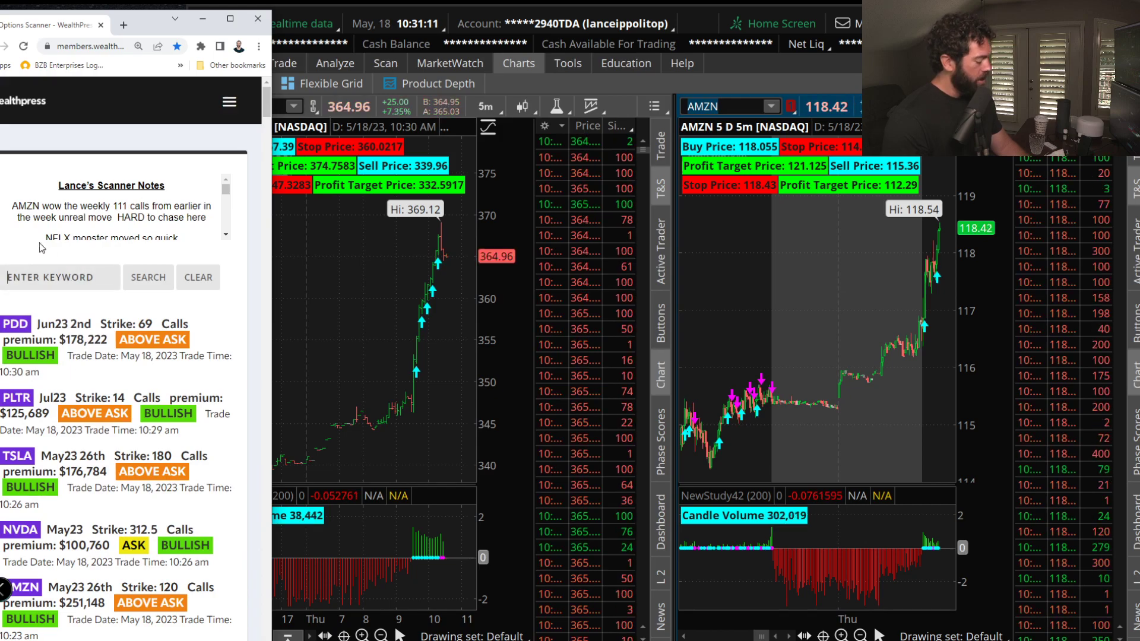
type("amzn")
key("Return")
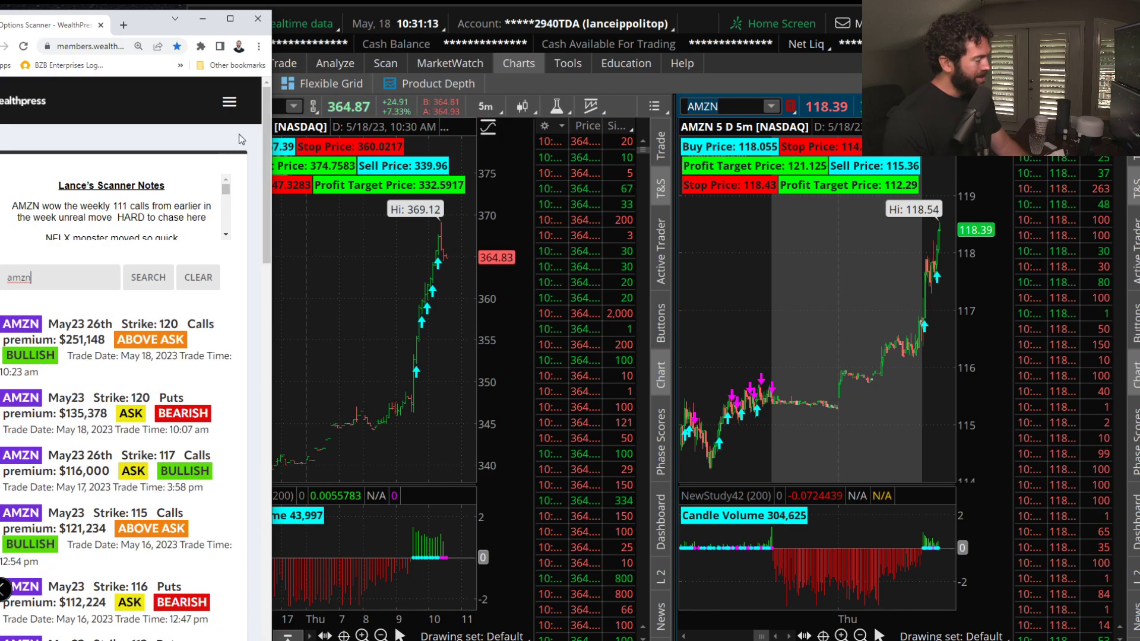
Widen the scanner window and review the AMZN alerts back to the May 15 strike 111 Calls, highlighting that entry.
left_click_drag(271, 137, 646, 139)
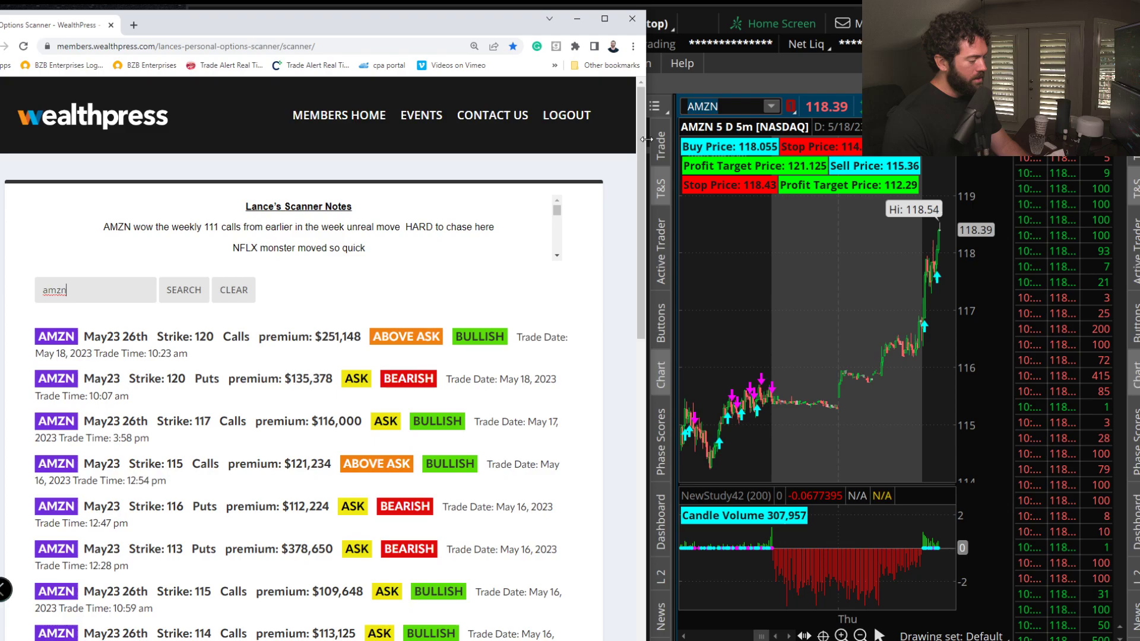
scroll(357, 419, "down", 4)
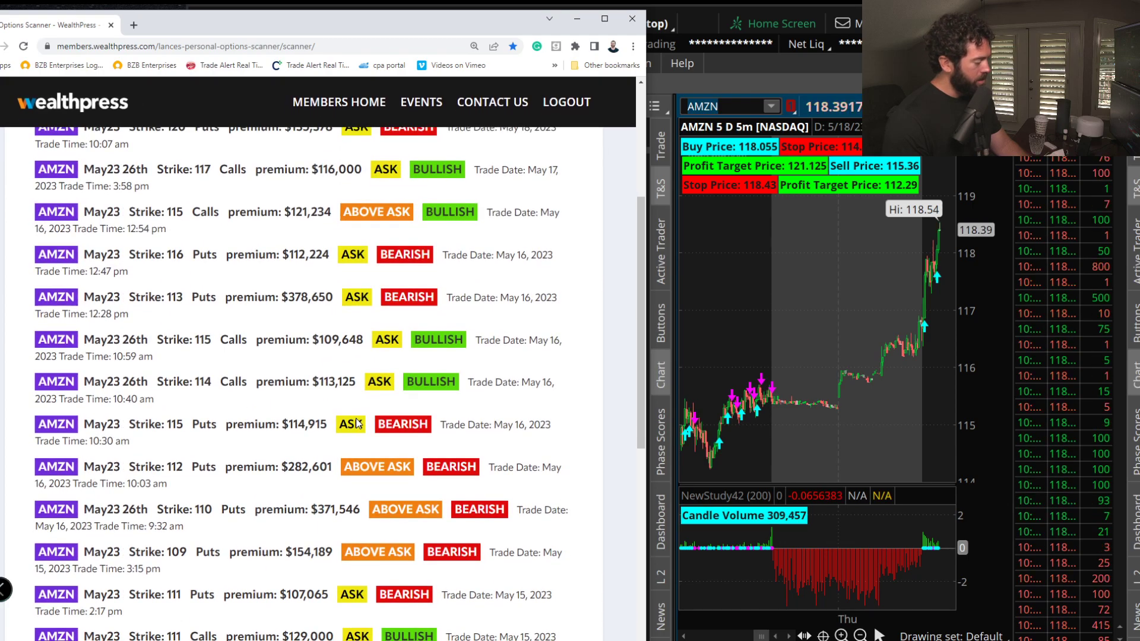
scroll(357, 423, "down", 4)
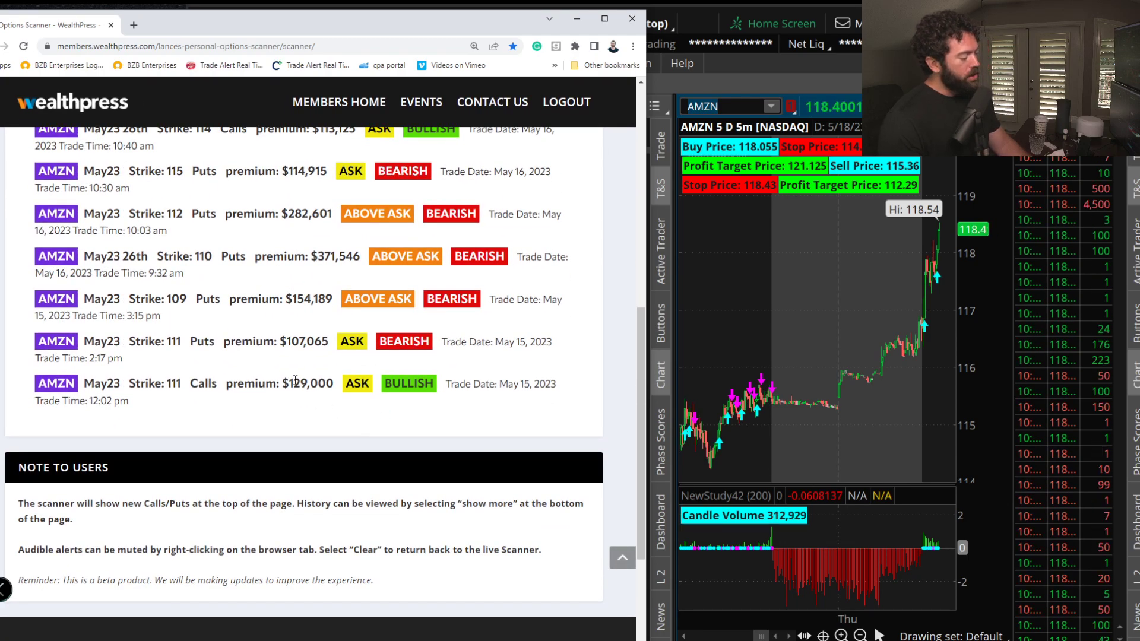
left_click_drag(331, 383, 235, 385)
Switch the AMZN chart to the 5-day, 15-minute time frame to show the move since Monday.
left_click(829, 257)
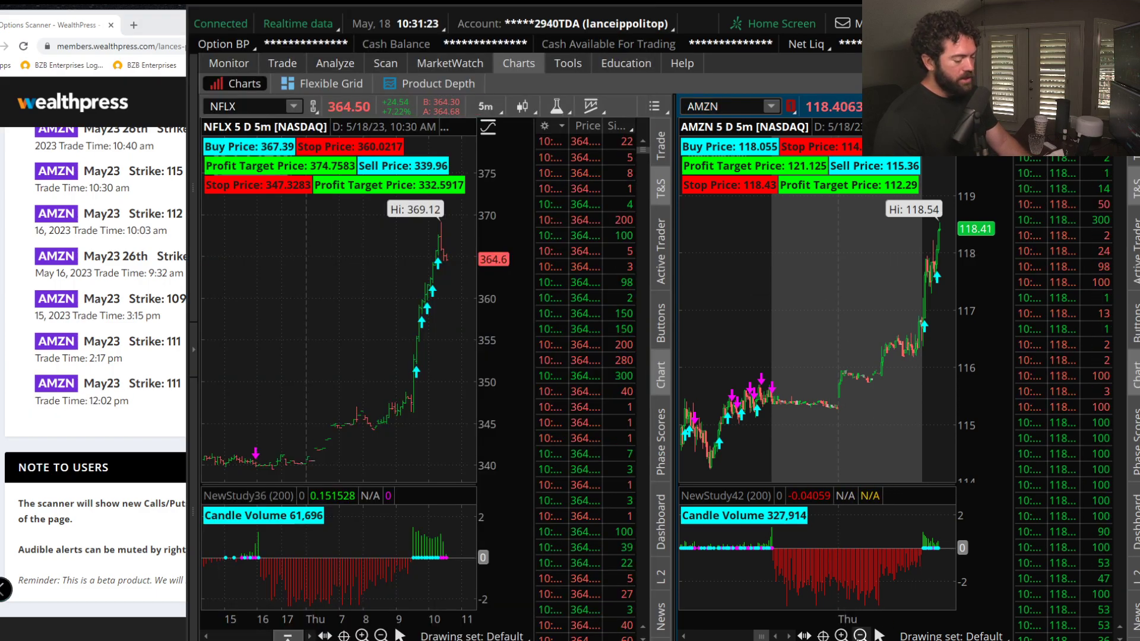
scroll(769, 467, "down", 3)
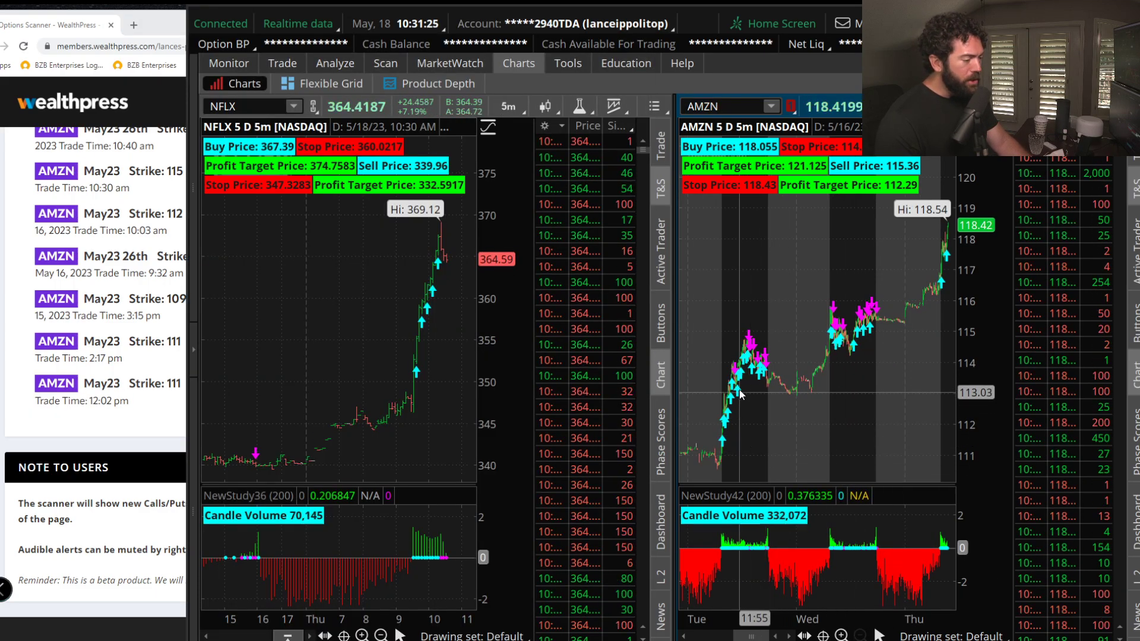
left_click(987, 106)
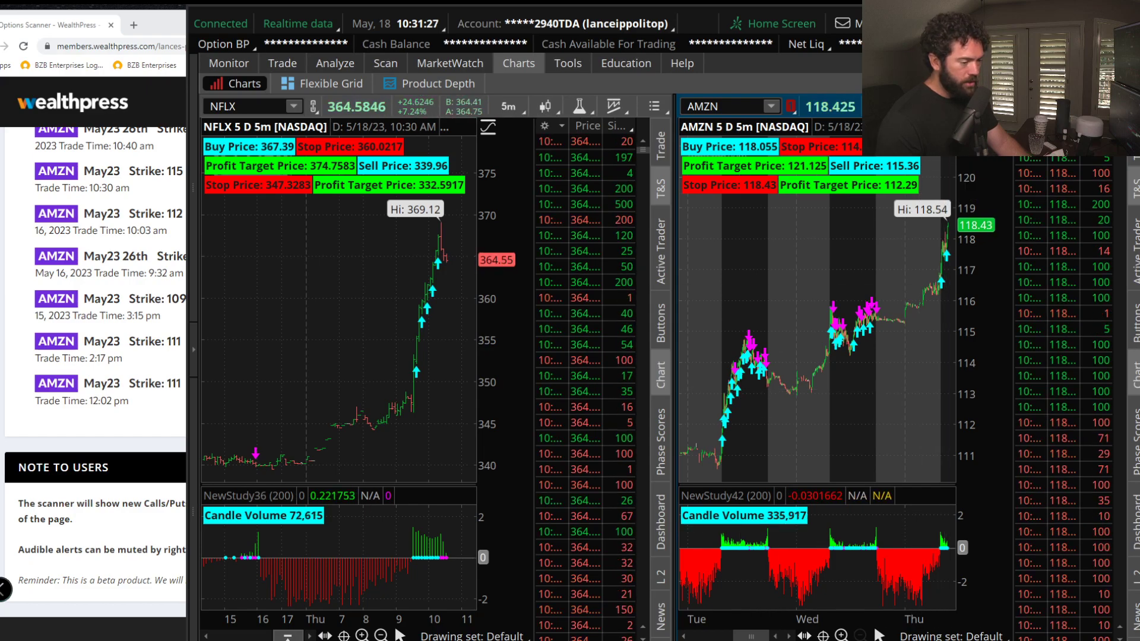
left_click(873, 242)
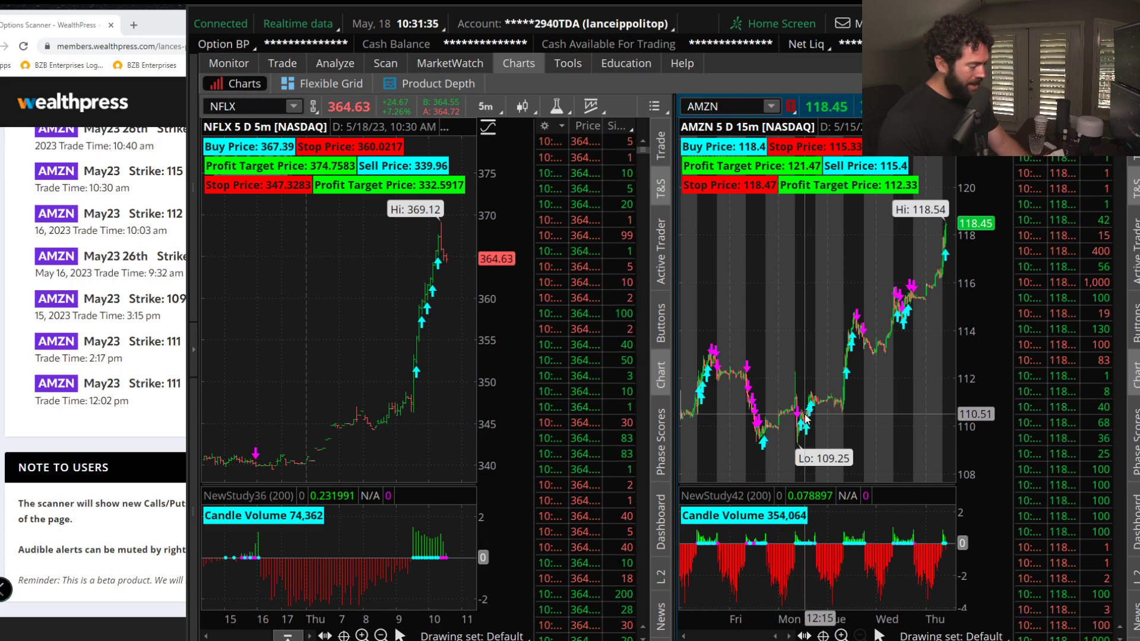
Open the AMZN option chain and expand the 19 MAY 23 expiration.
key("alt+Tab")
key("alt+Tab")
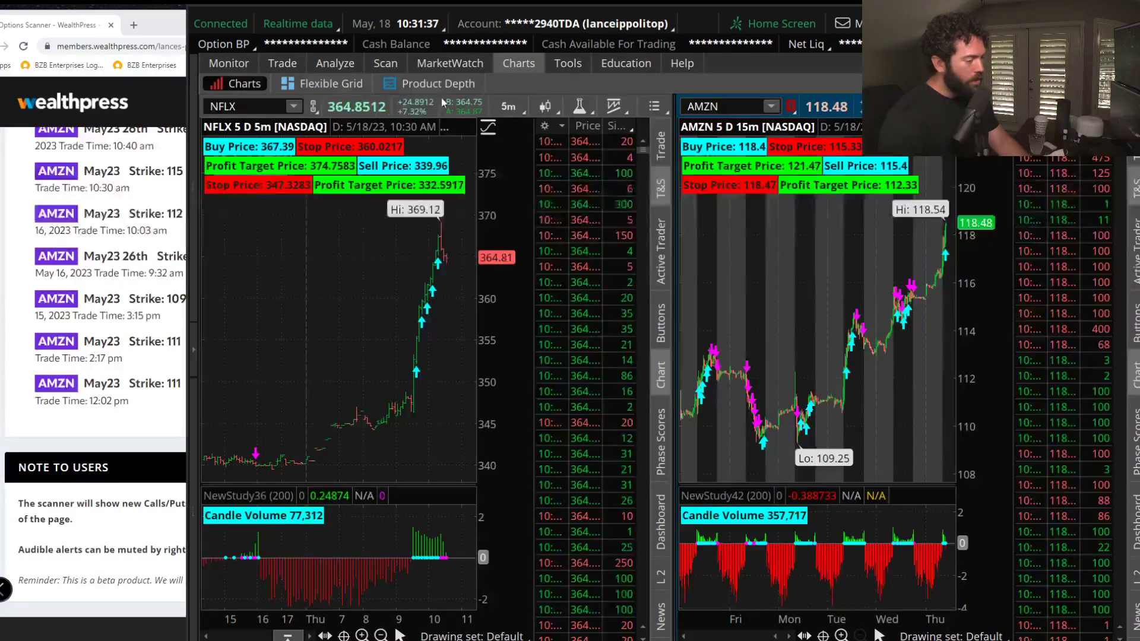
left_click(282, 63)
left_click(233, 104)
type("AMZN")
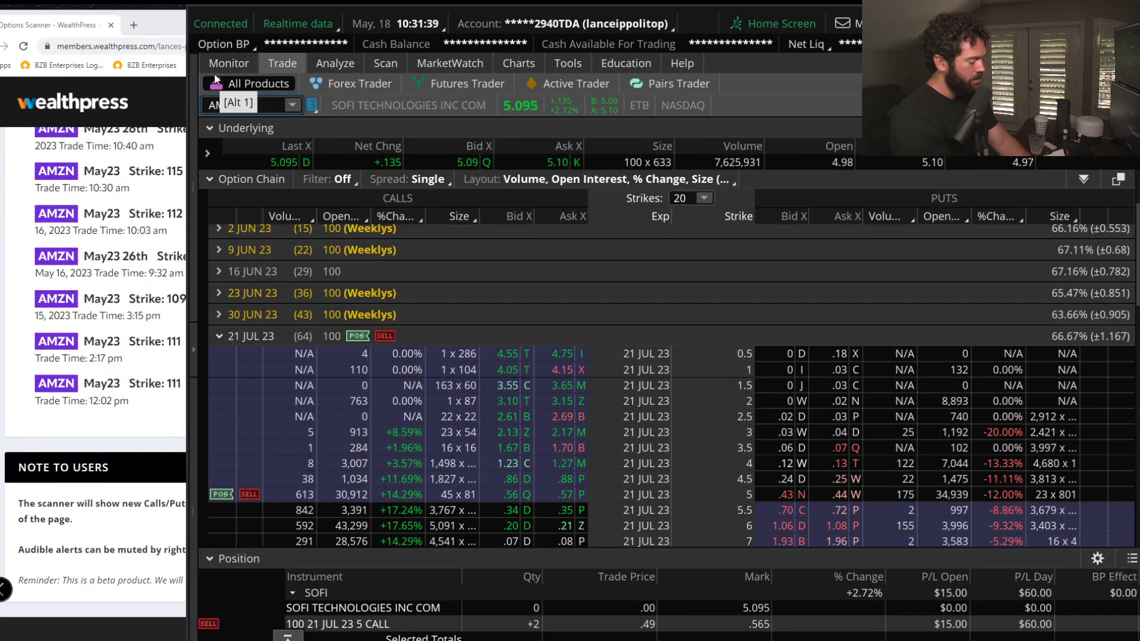
key("Return")
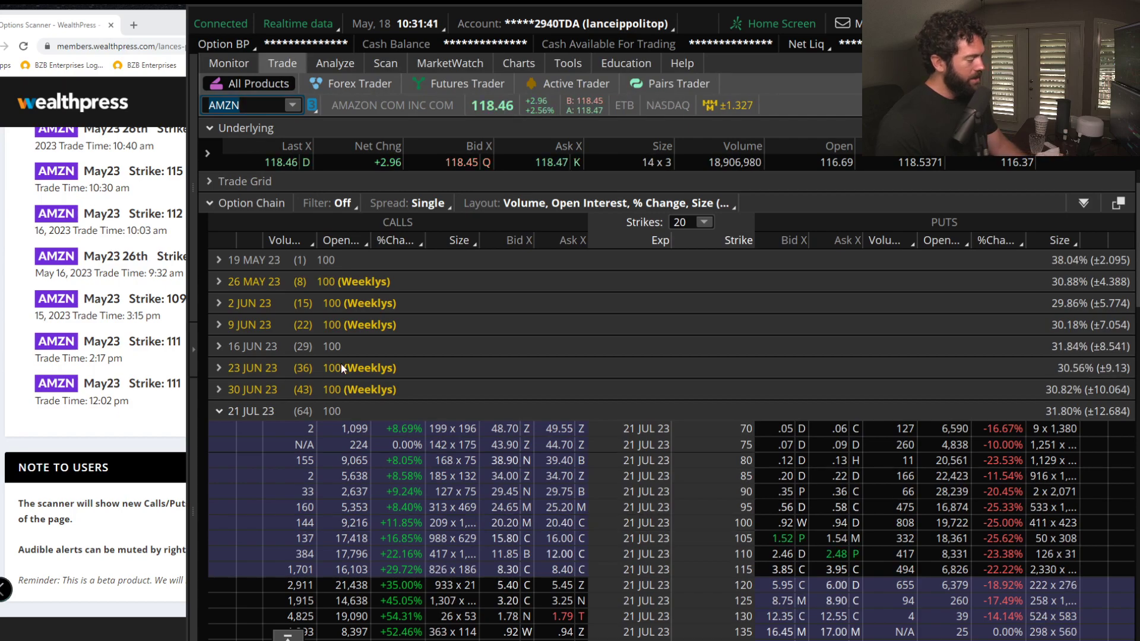
left_click(283, 264)
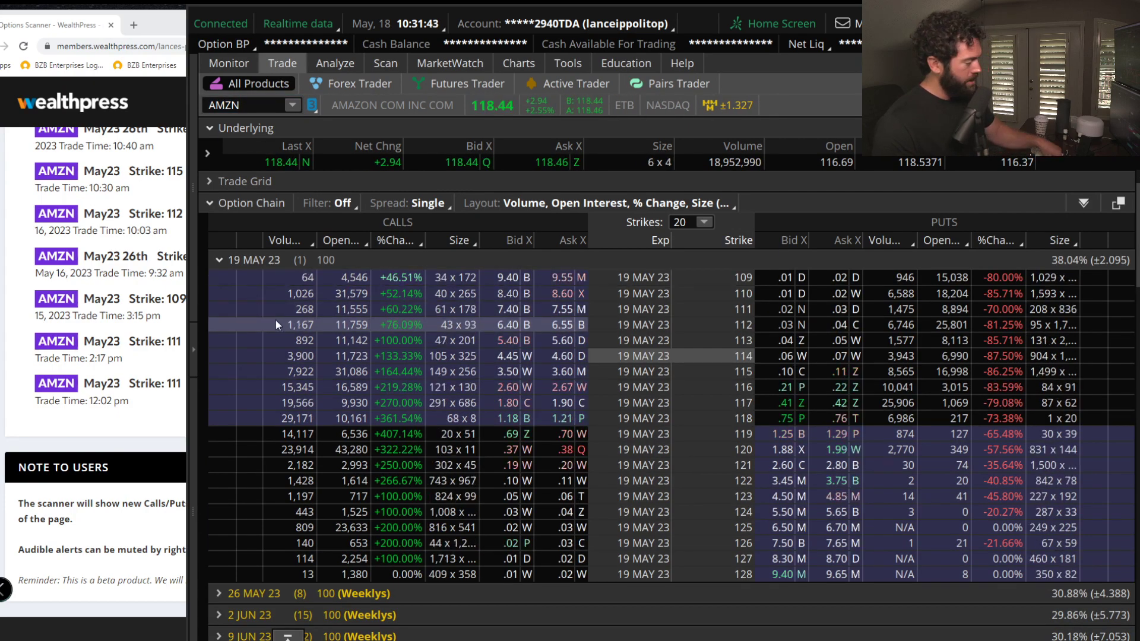
Copy the symbol of the 19 MAY 23 strike 111 call and load it in the NFLX chart.
right_click(561, 307)
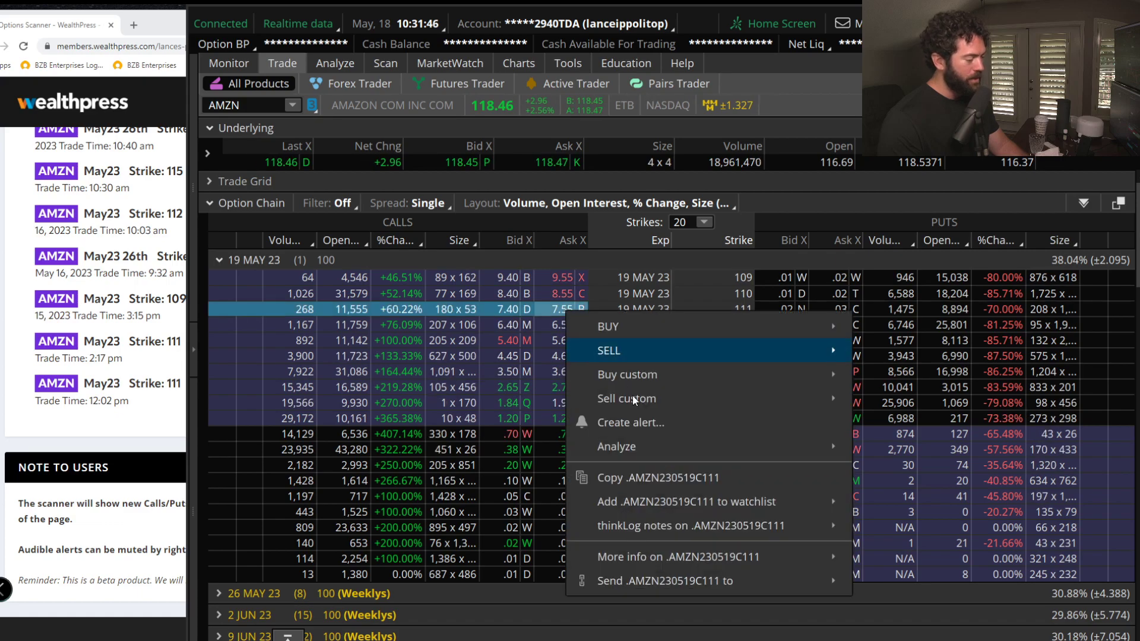
left_click(640, 478)
left_click(515, 66)
left_click(270, 110)
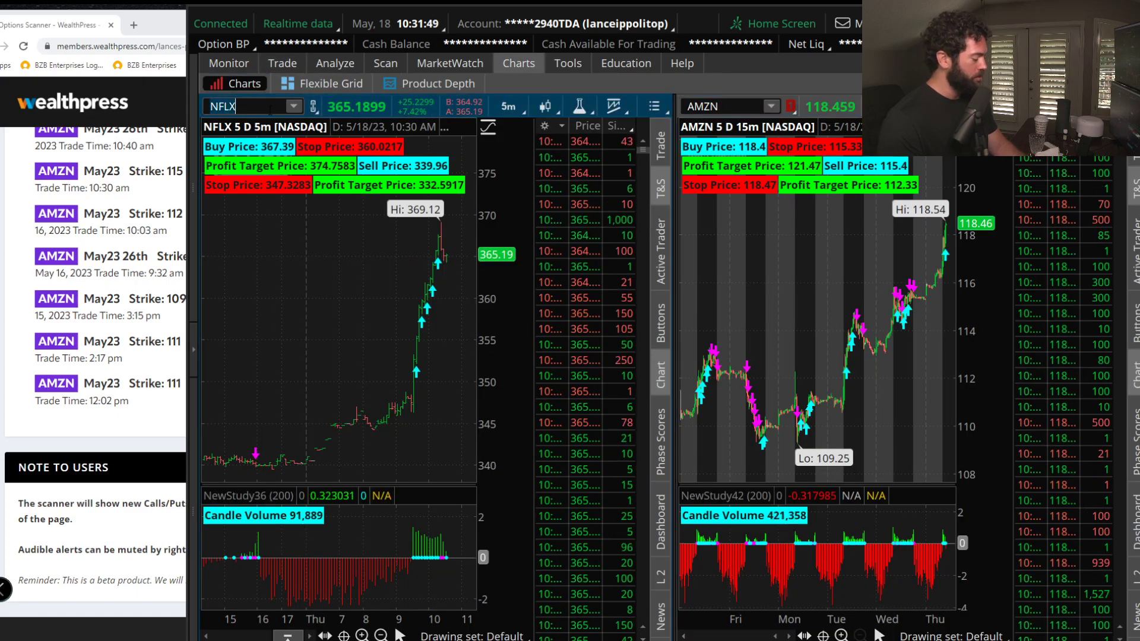
key("ctrl+v")
key("Return")
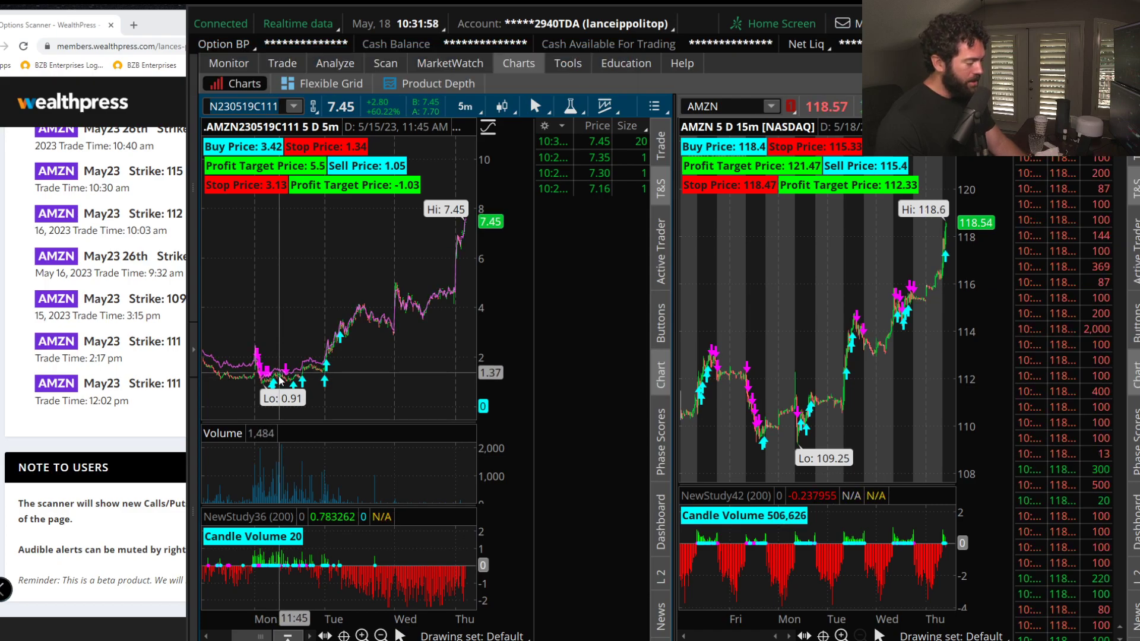
scroll(255, 356, "up", 1)
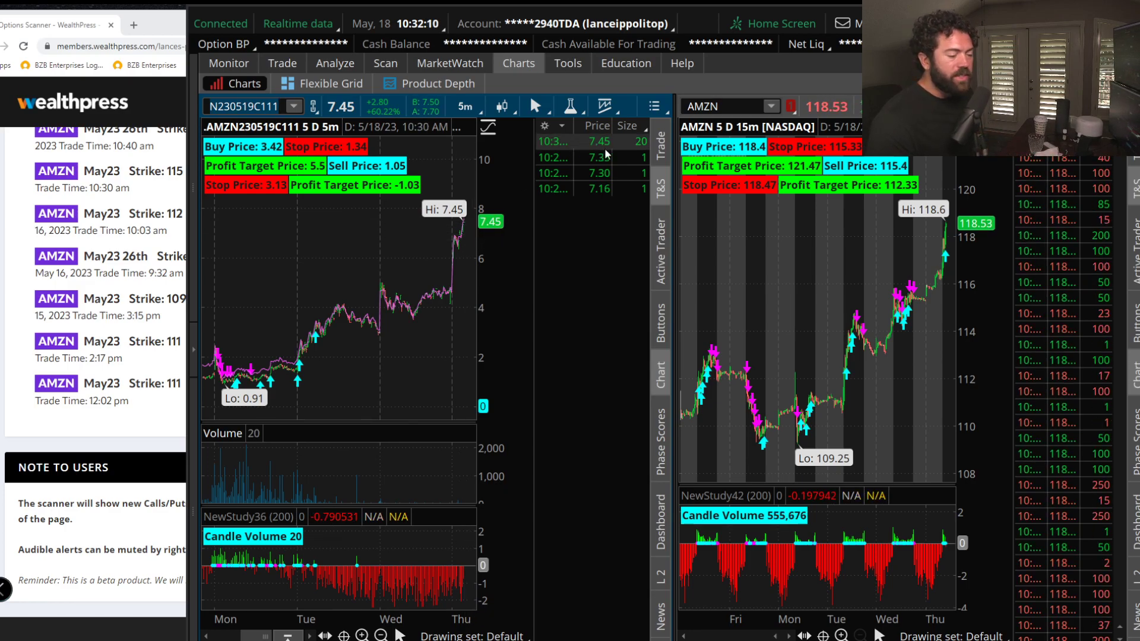
Review the AMZN alerts in the scanner, highlighting the strike 114 Calls, strike 120 Calls and strike 116 Puts entries.
left_click(135, 321)
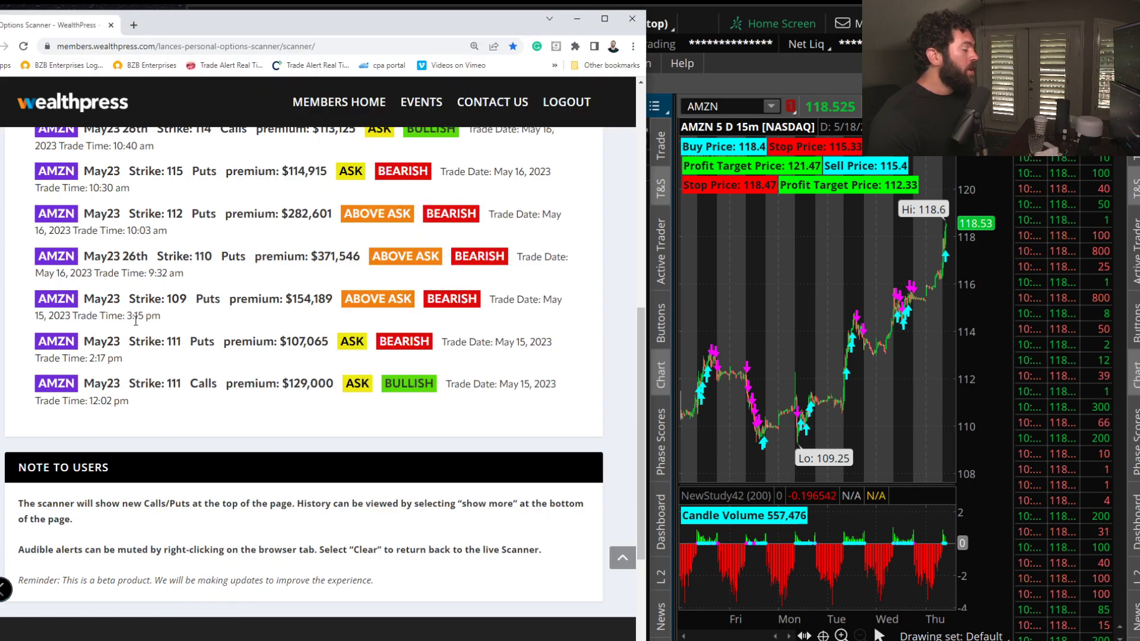
scroll(274, 269, "up", 4)
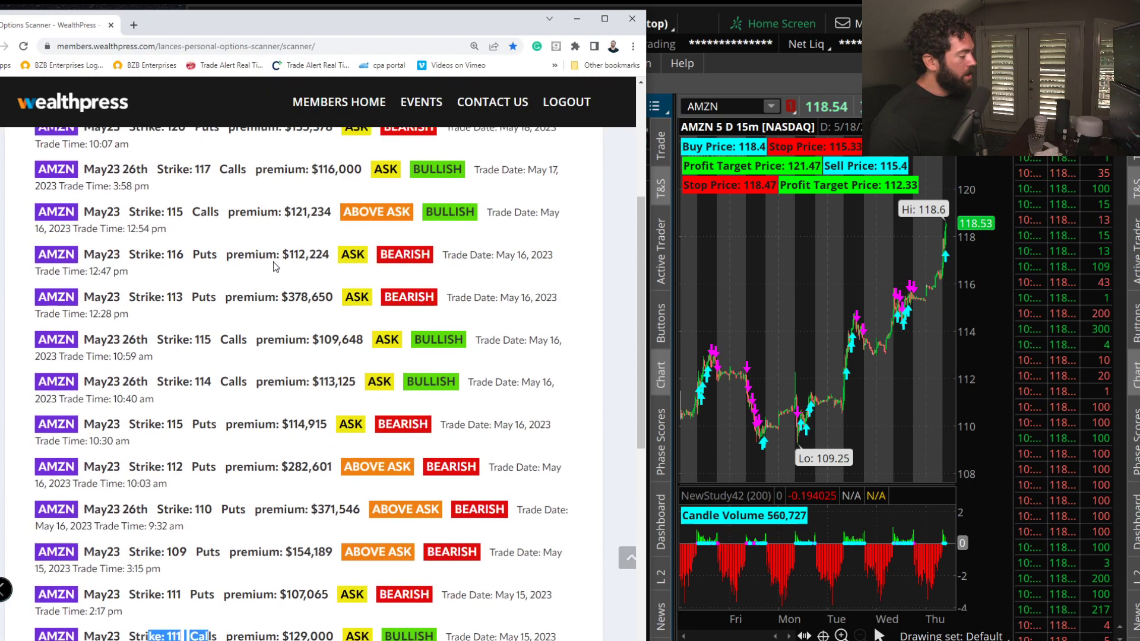
left_click_drag(242, 385, 214, 392)
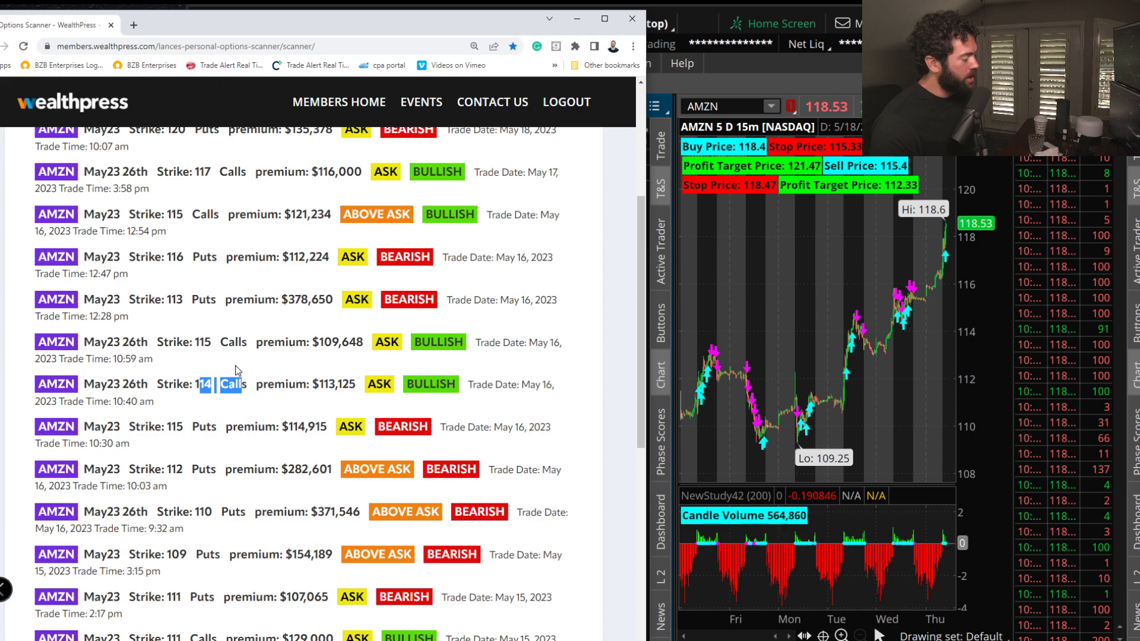
scroll(236, 370, "up", 4)
left_click_drag(156, 337, 176, 364)
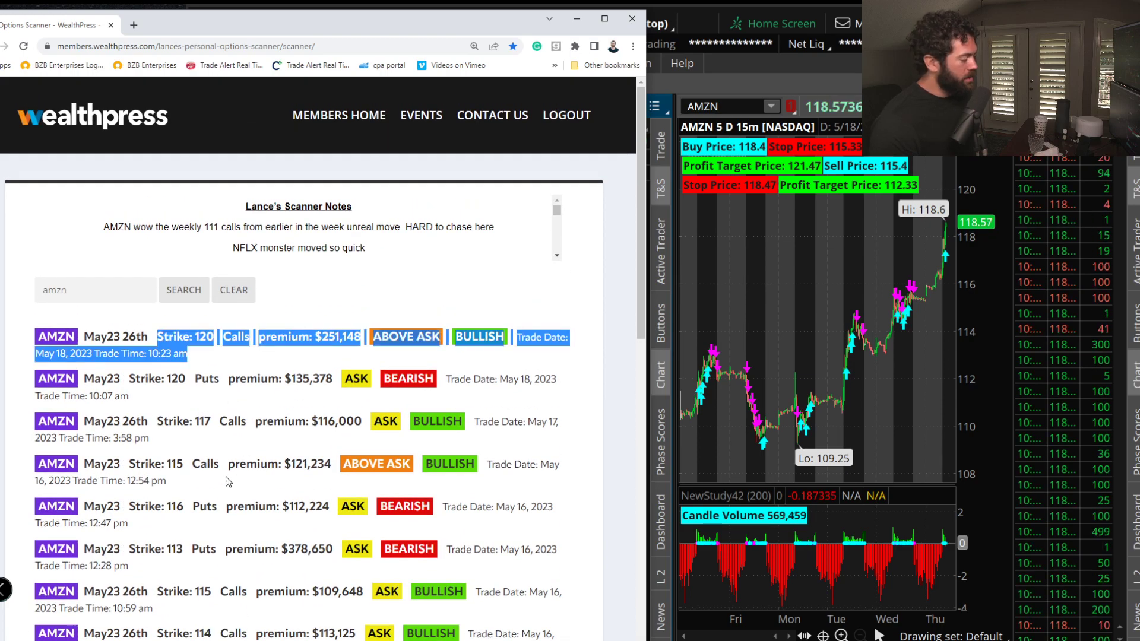
left_click_drag(172, 506, 146, 506)
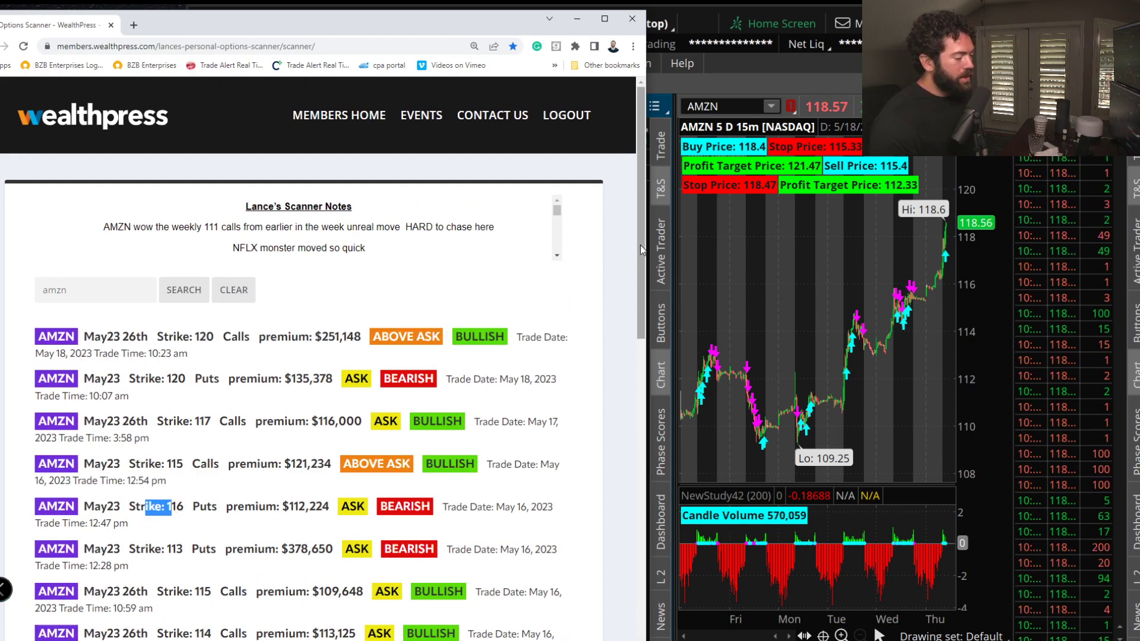
Narrow the scanner window, clear its AMZN keyword filter, and load PDD in the chart showing the AMZN 111 call.
left_click_drag(645, 245, 272, 244)
left_click(198, 285)
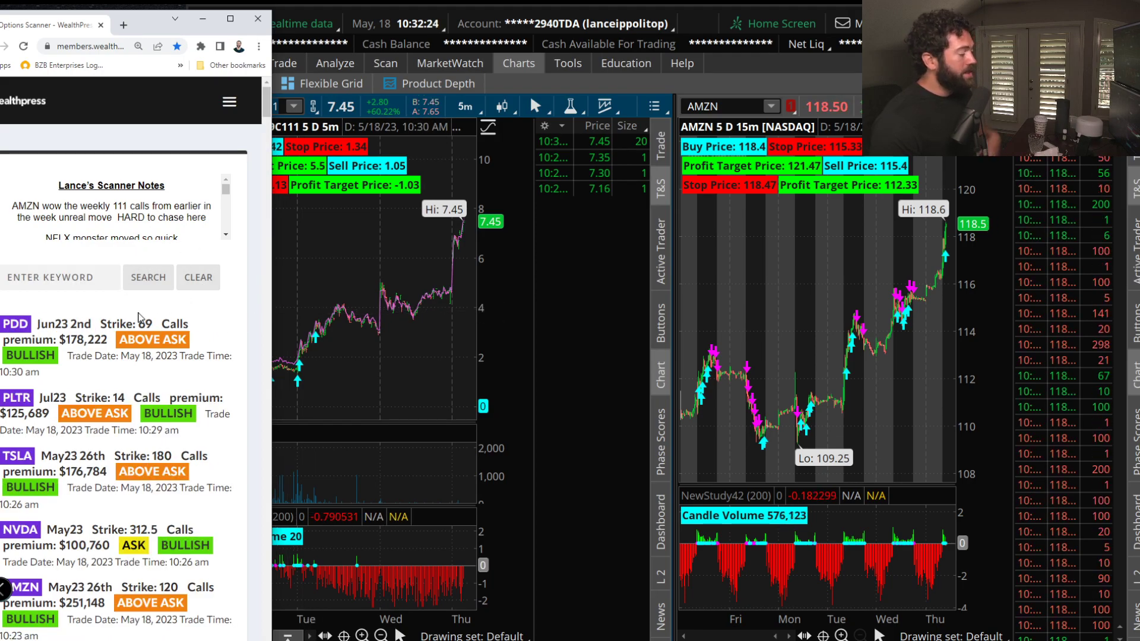
left_click_drag(272, 279, 187, 279)
type("PDD")
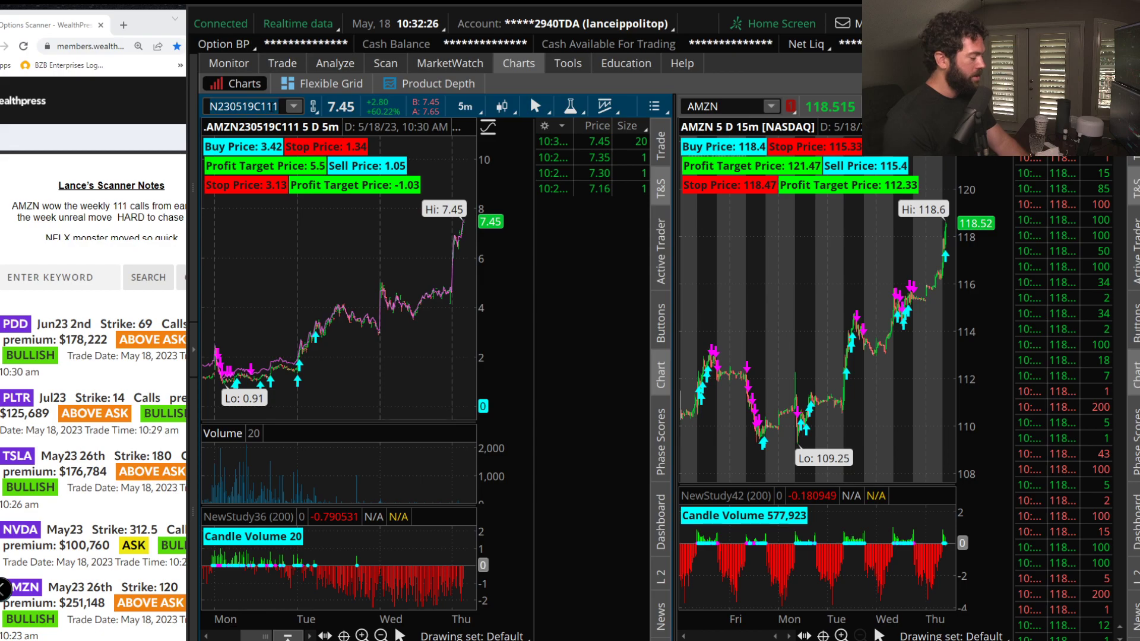
key("Return")
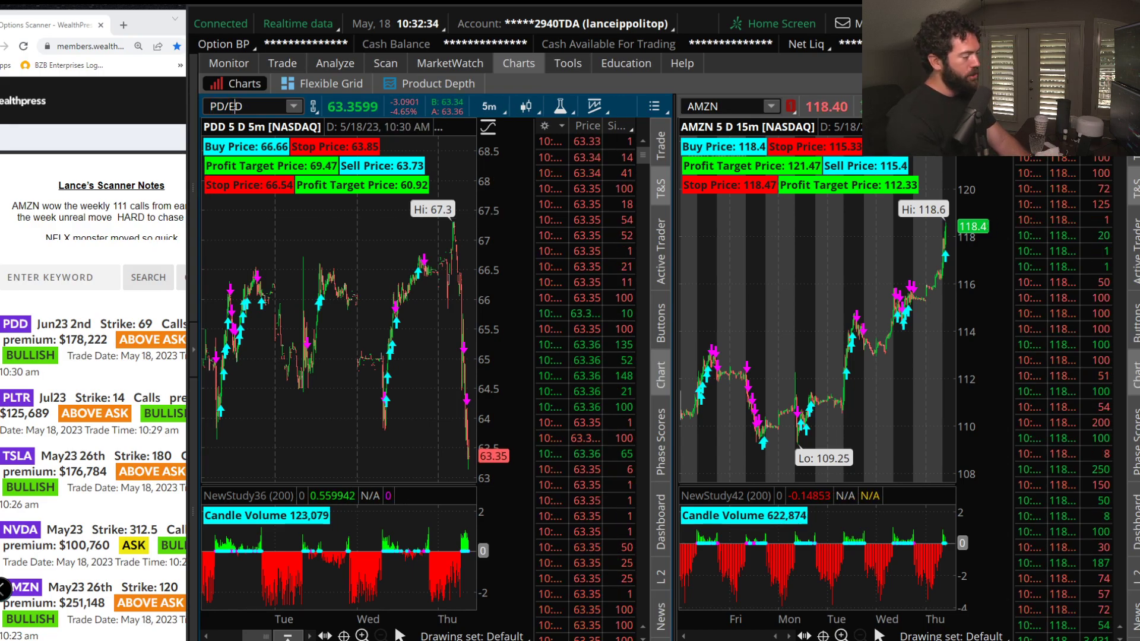
Replace PDD with /ES in the 5-day, 5-minute chart and dismiss the chart alert notifications.
left_click(232, 105)
type("D")
key("BackSpace")
type("/ES")
key("Return")
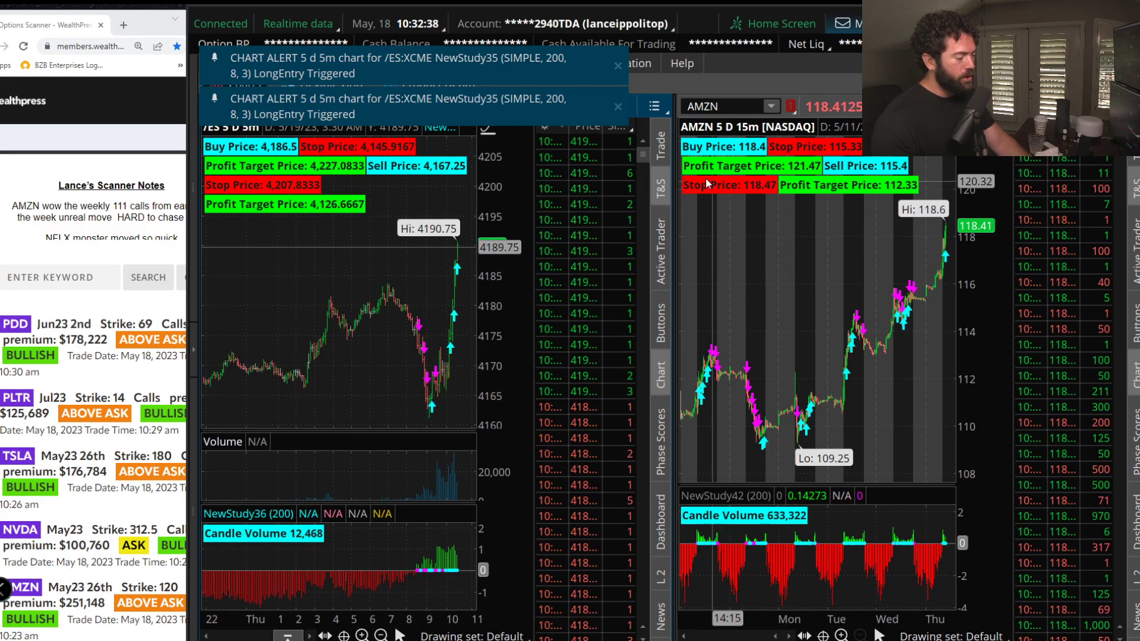
left_click(617, 65)
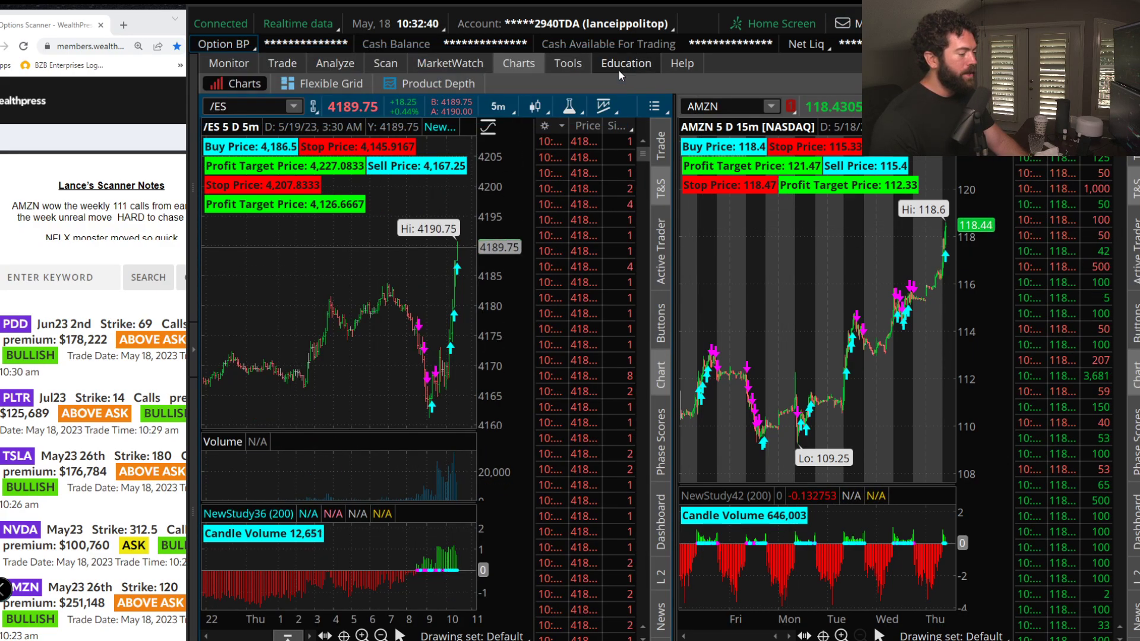
Switch to the Active Trader view and load CCL in its one-year daily chart.
left_click(282, 63)
left_click(571, 85)
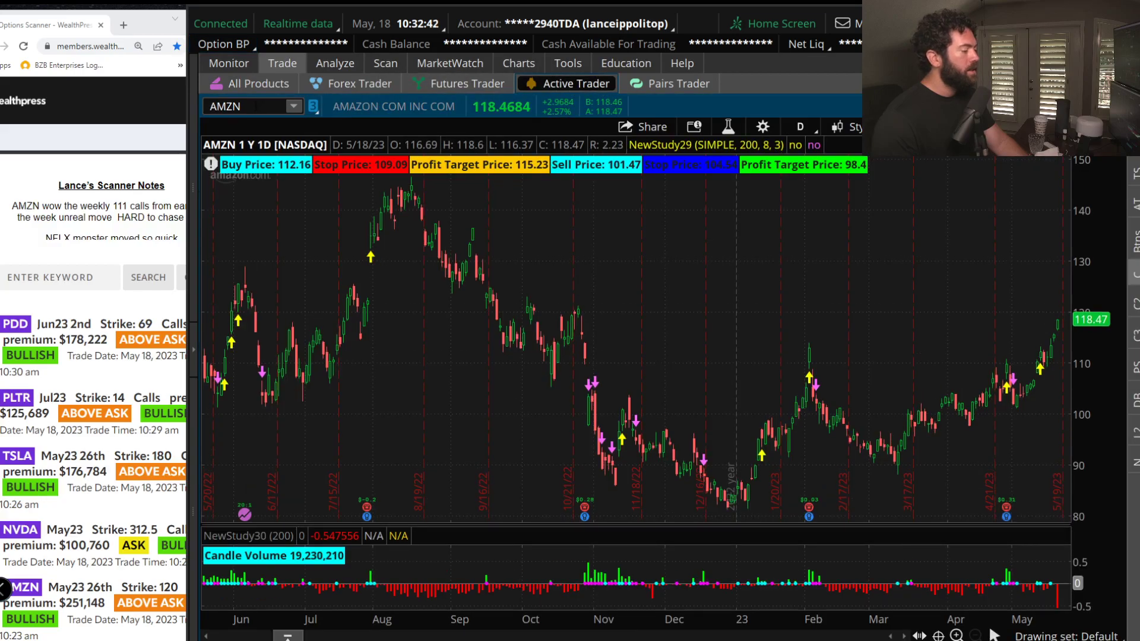
left_click(254, 105)
type("CCL")
key("Return")
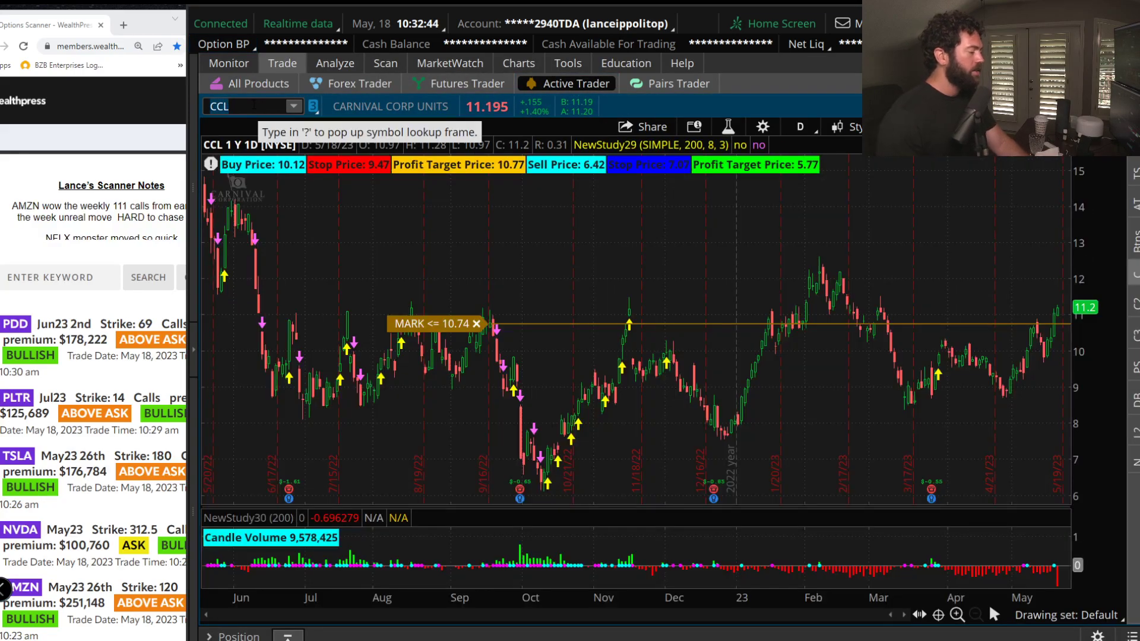
Search the scanner for ccl alerts, review them against the daily chart, and clear the keyword filter.
left_click(71, 276)
type("ccl")
key("Return")
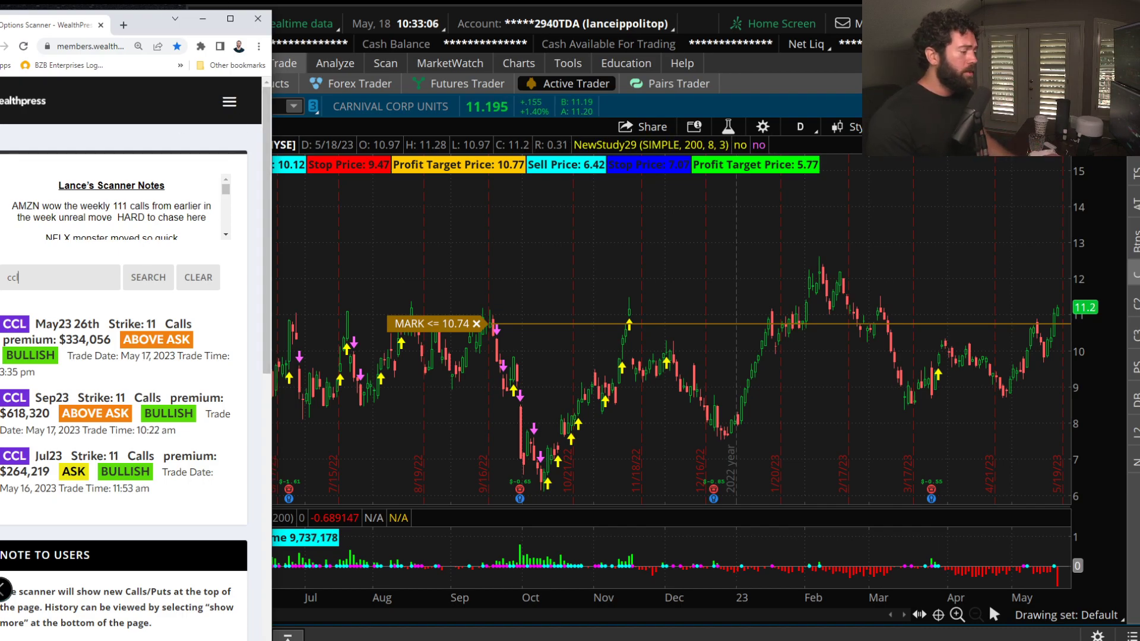
left_click(198, 278)
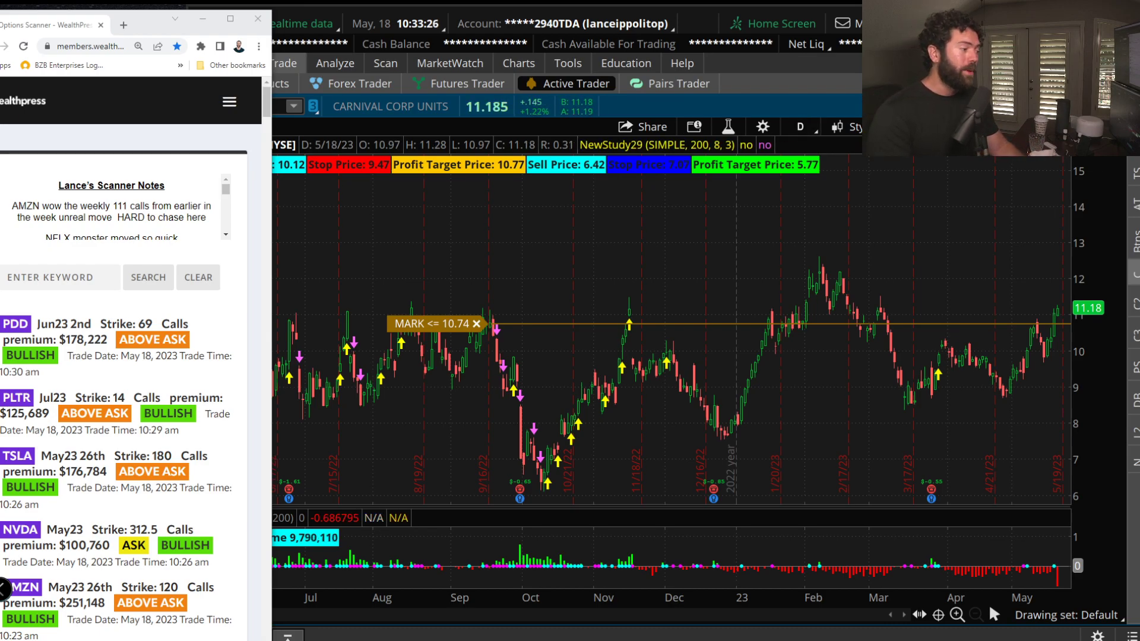
Load RBLX in the Active Trader one-year daily chart.
left_click(289, 113)
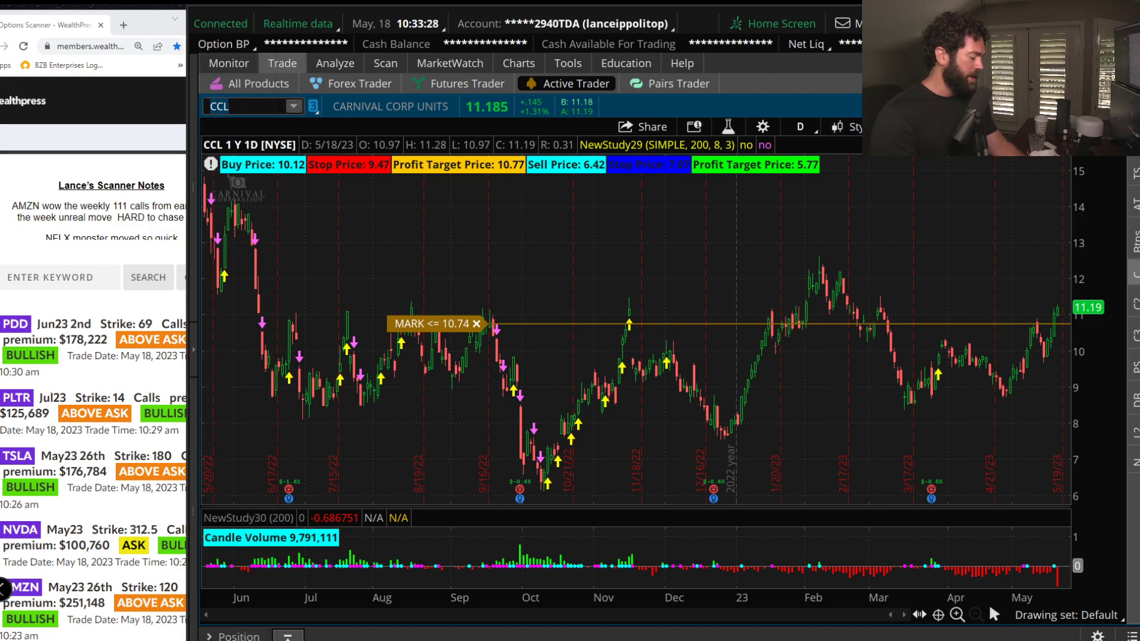
type("RBLX")
key("Return")
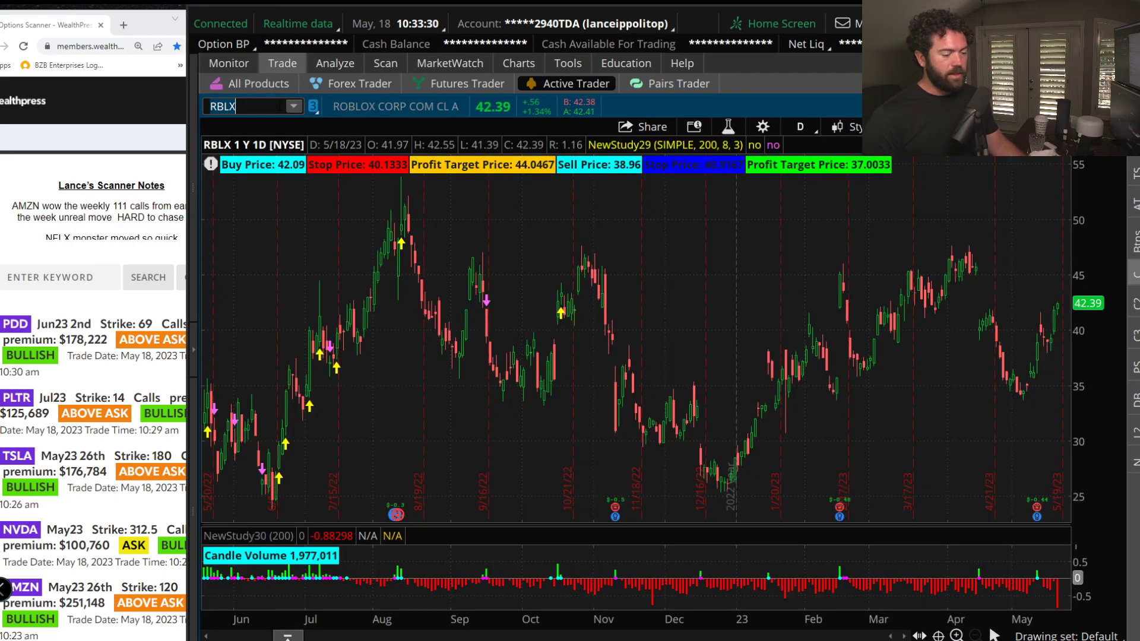